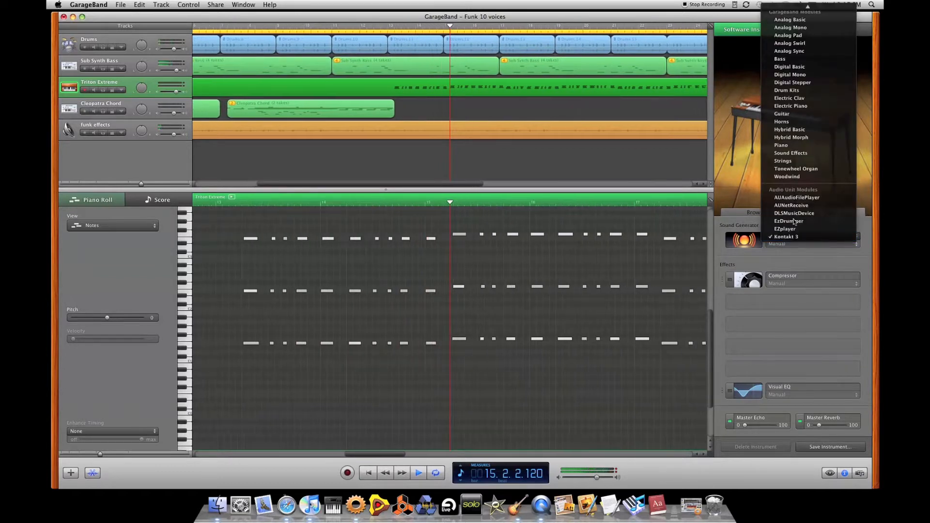
Set Kontakt 3 as the Triton Extreme track's sound generator and open its plug-in window expanded to show the file browser.
click(786, 237)
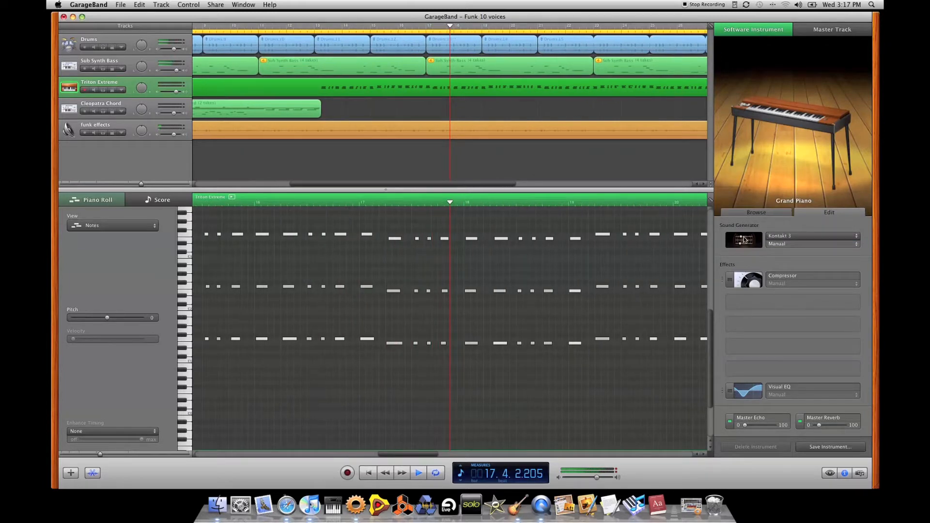
click(740, 243)
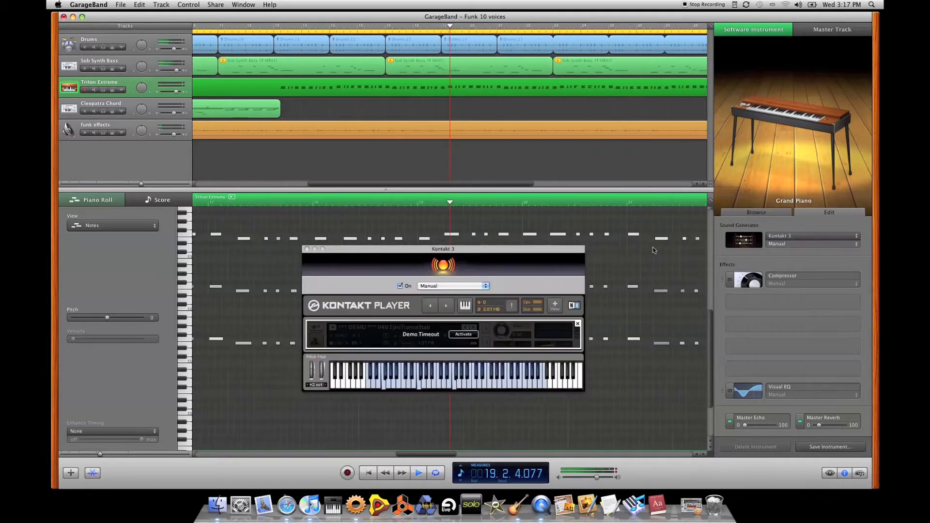
drag(553, 214, 542, 167)
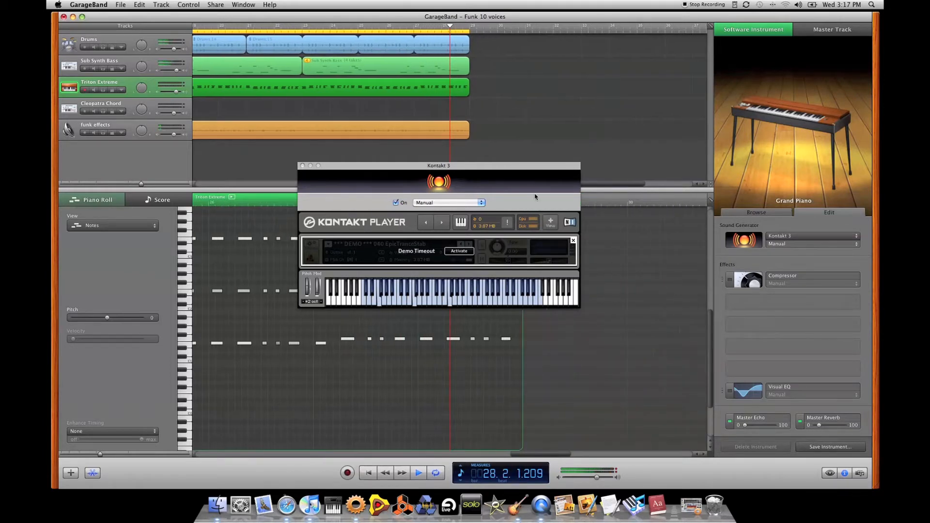
click(551, 223)
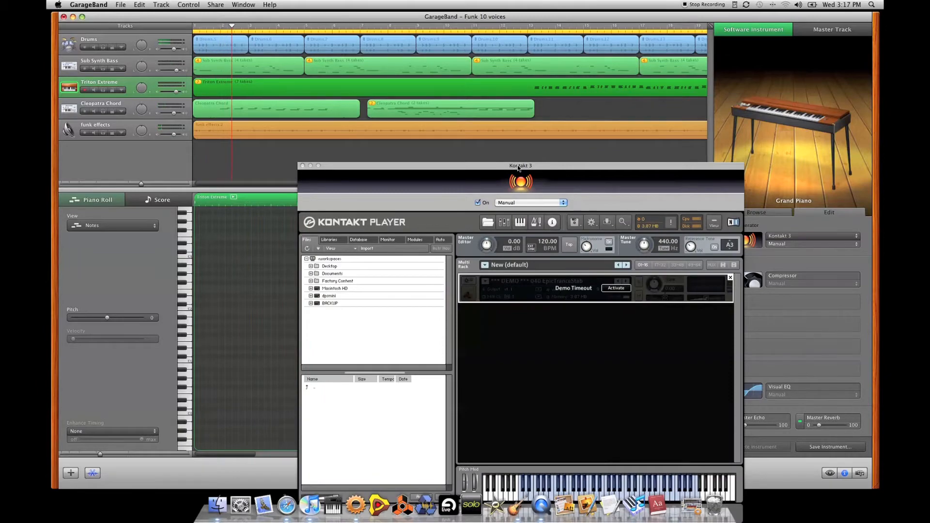
drag(518, 168, 425, 89)
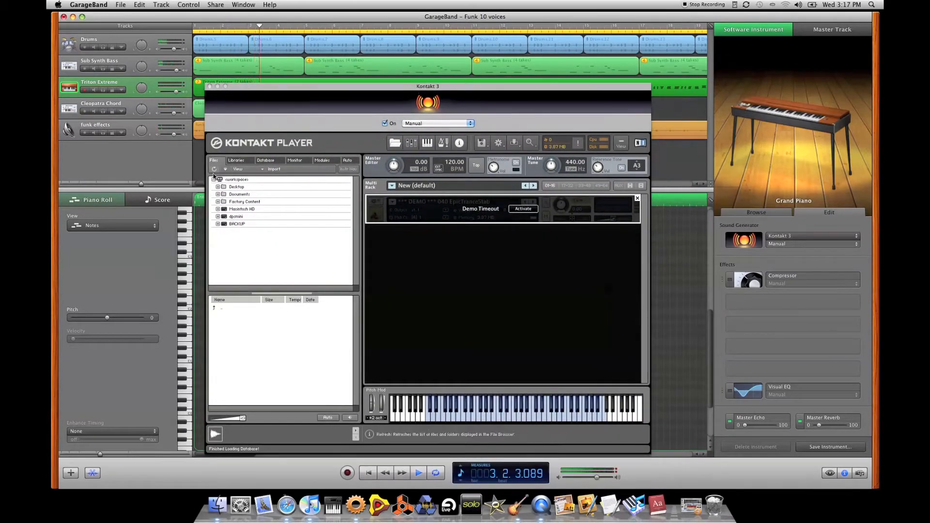
click(218, 225)
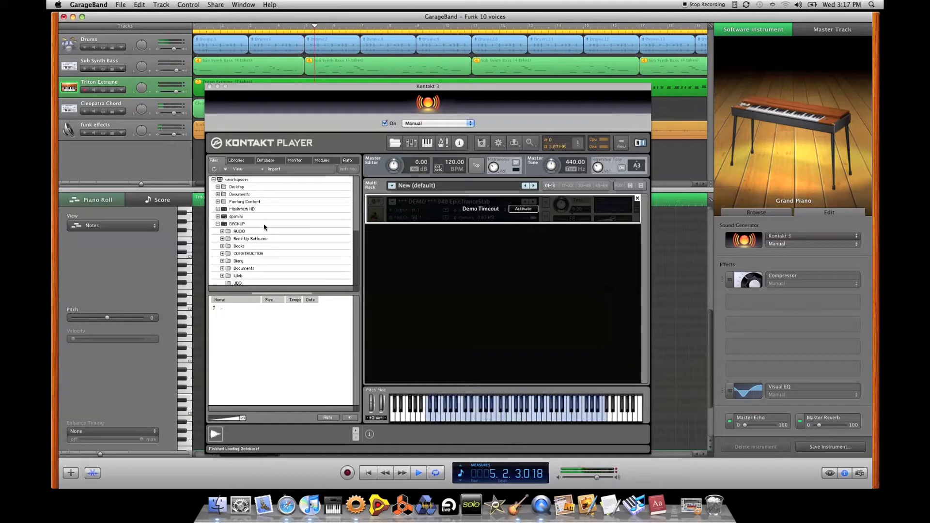
scroll(241, 225, down, 5)
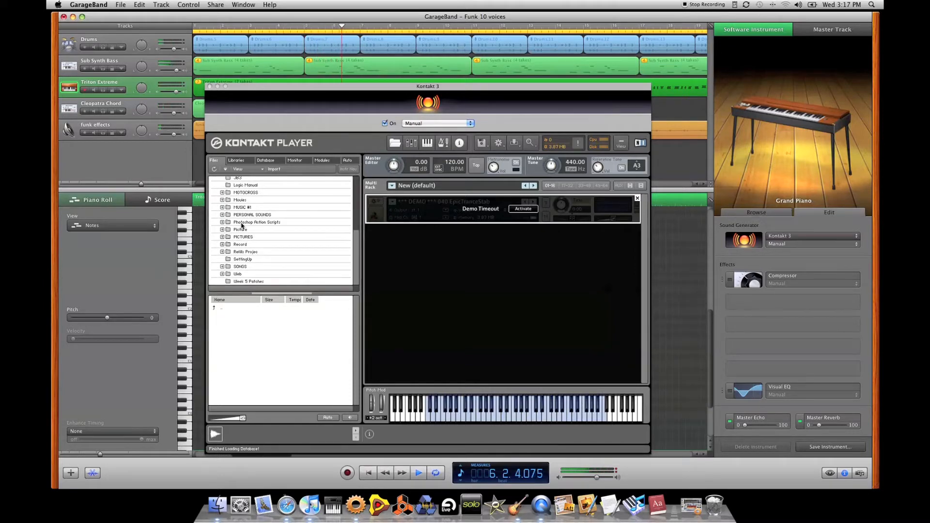
scroll(242, 226, up, 5)
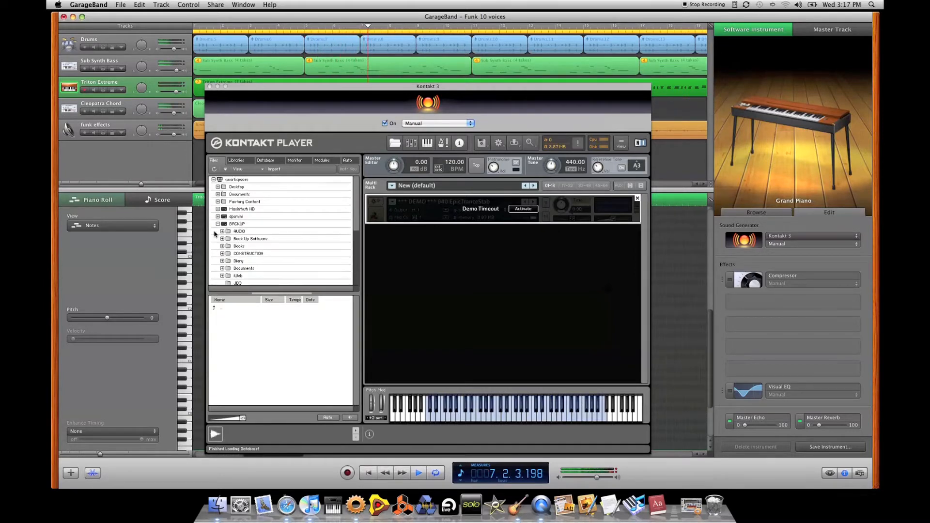
click(218, 224)
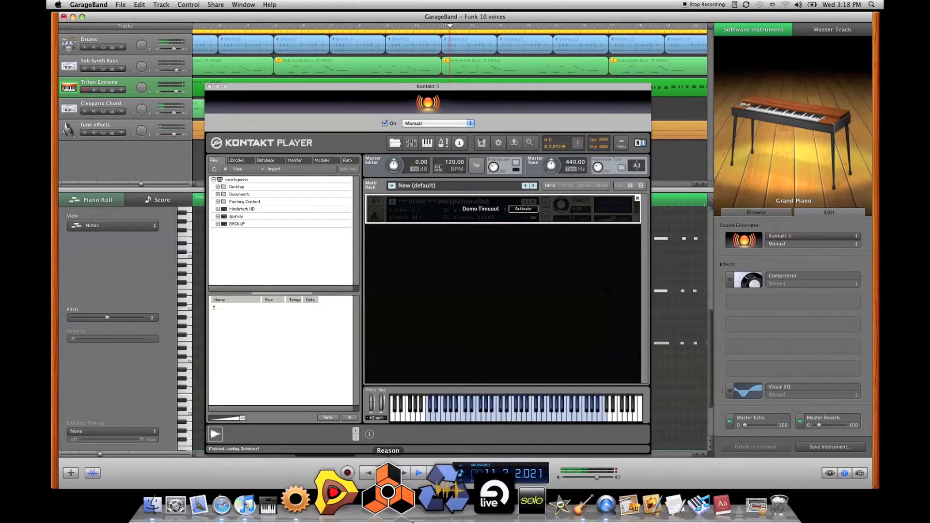
Expand the BACKUP drive in the file browser down through AUDIO, Boards and Korg Triton Extreme to the TritonExtremeBankC folder.
click(217, 224)
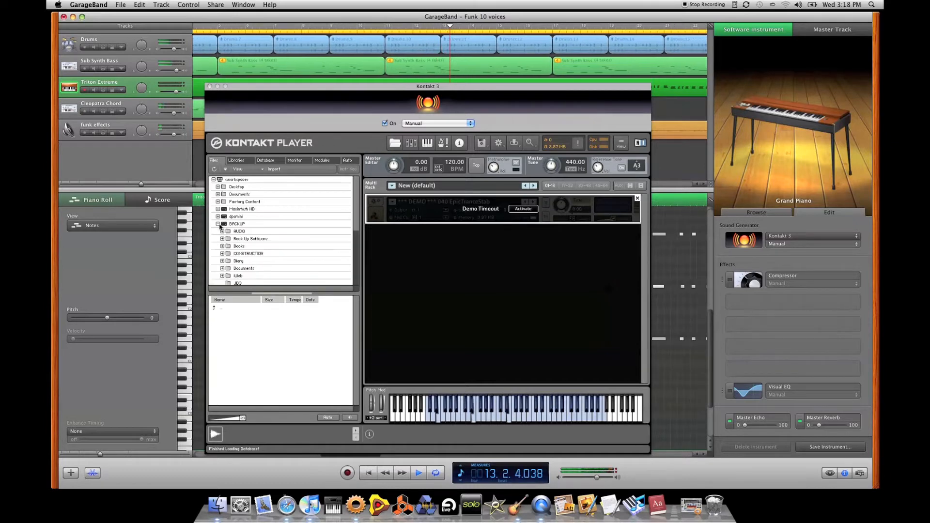
click(222, 232)
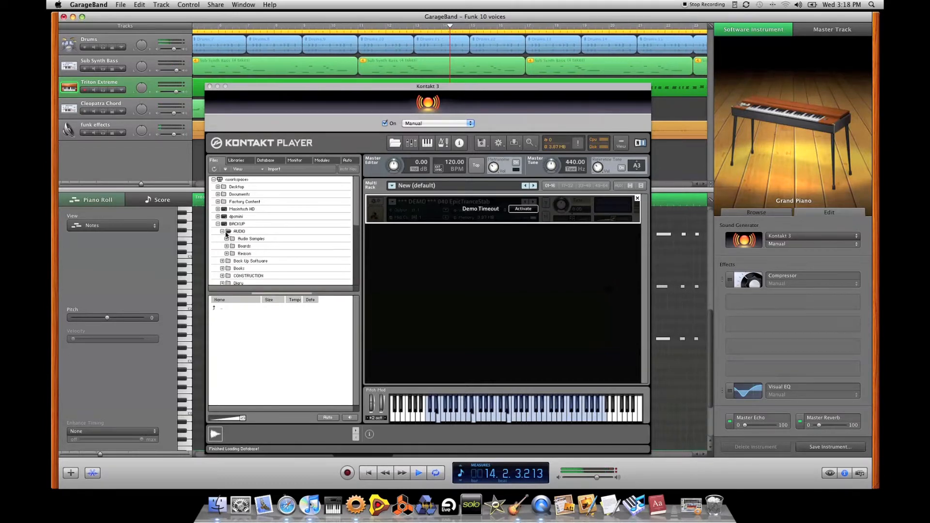
click(226, 247)
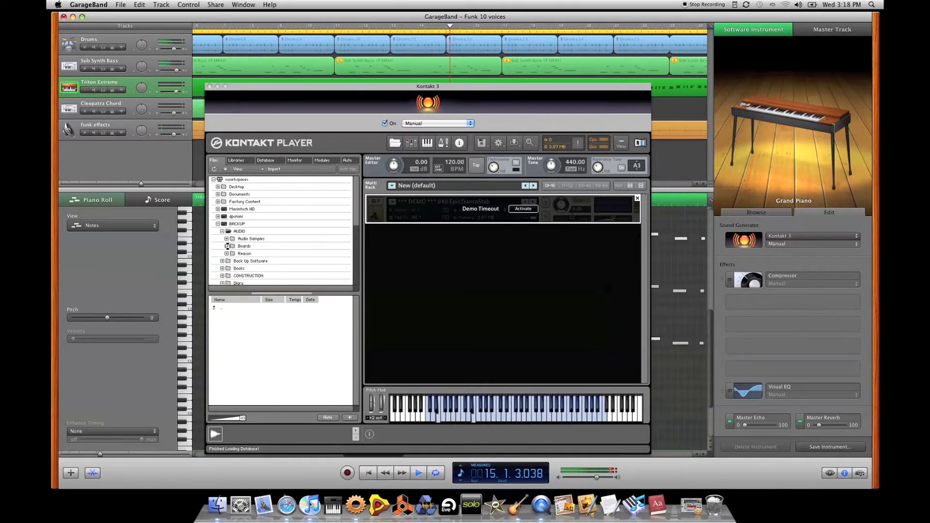
scroll(272, 250, down, 5)
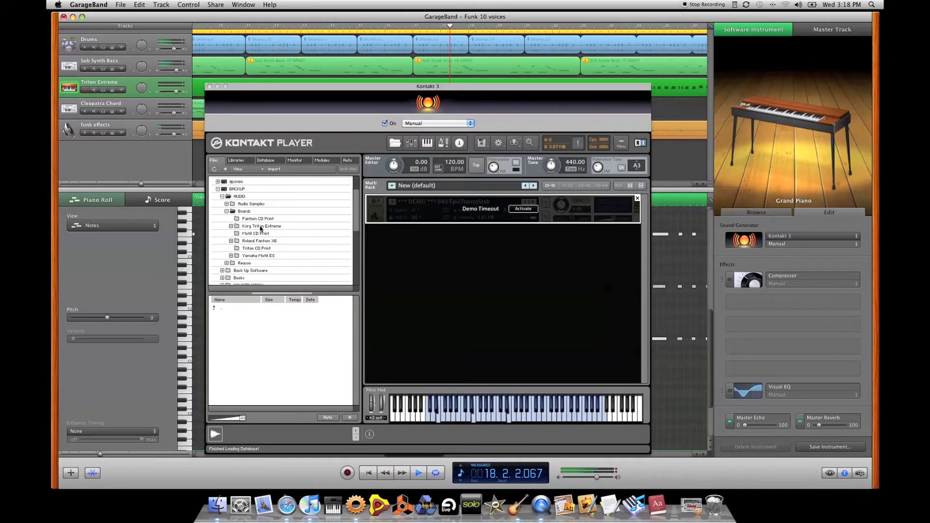
click(230, 226)
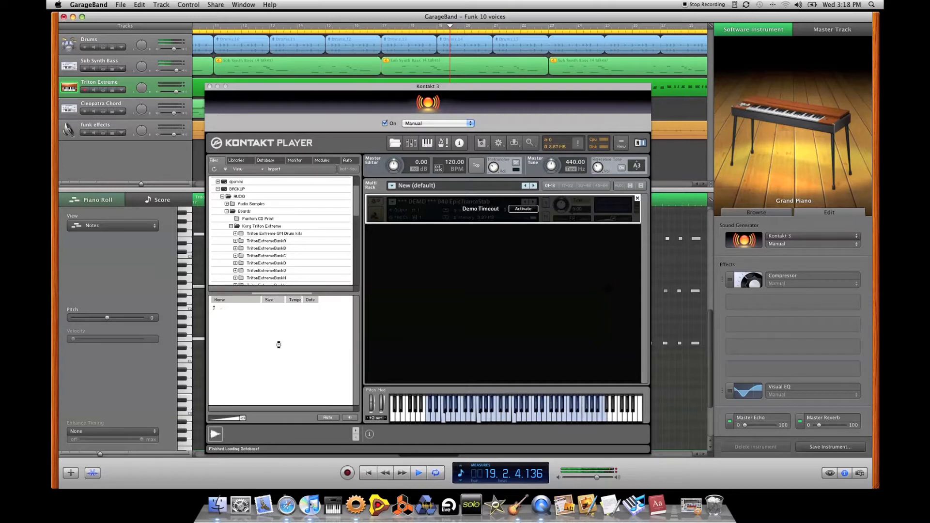
double_click(257, 257)
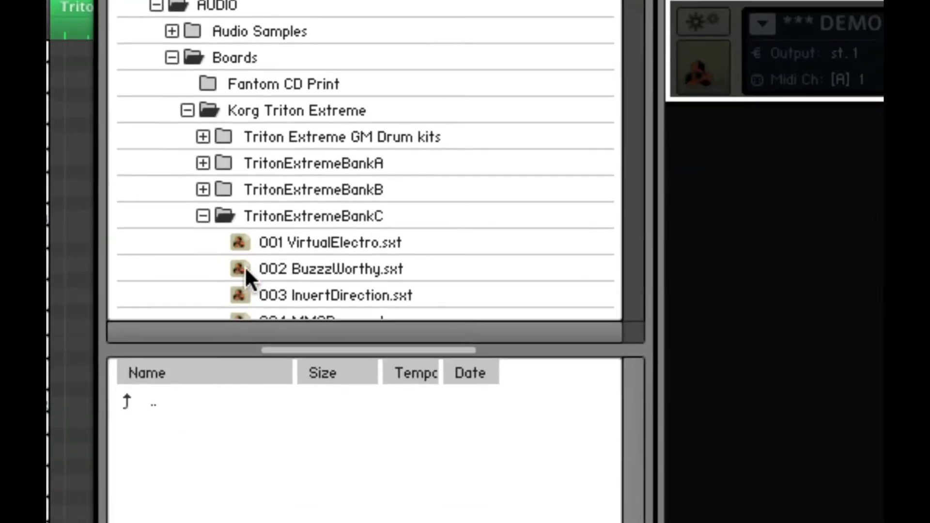
Look through the TritonExtremeBankC patches, select 001 VirtualElectro.sxt, and go up one level to list the whole bank's files.
scroll(245, 266, down, 4)
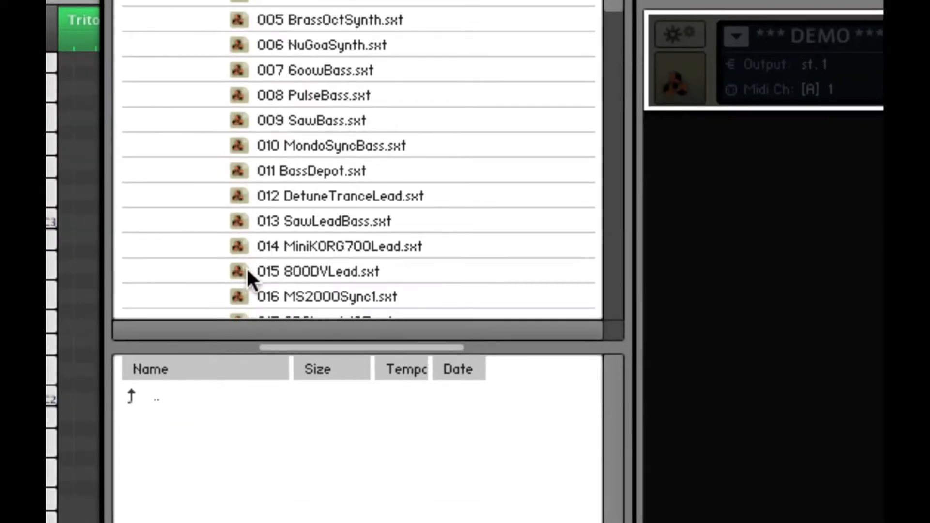
scroll(246, 267, up, 6)
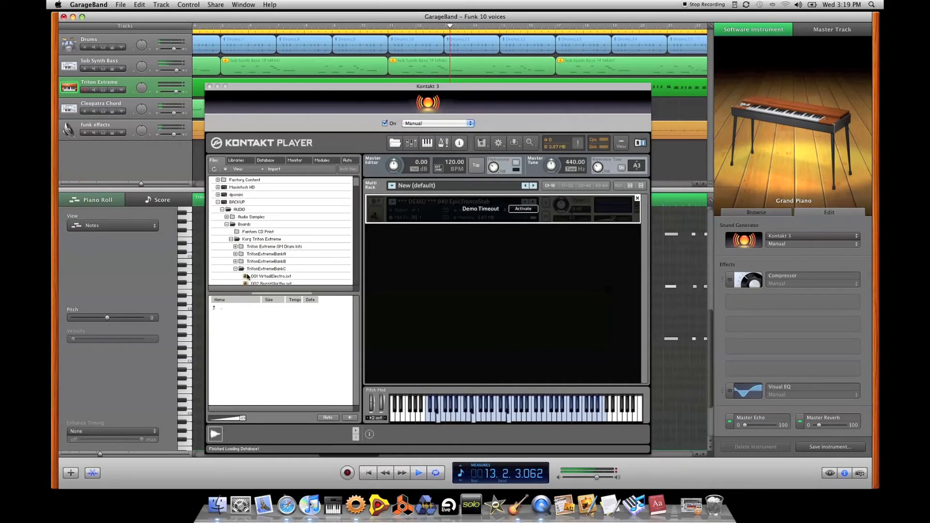
scroll(263, 277, down, 3)
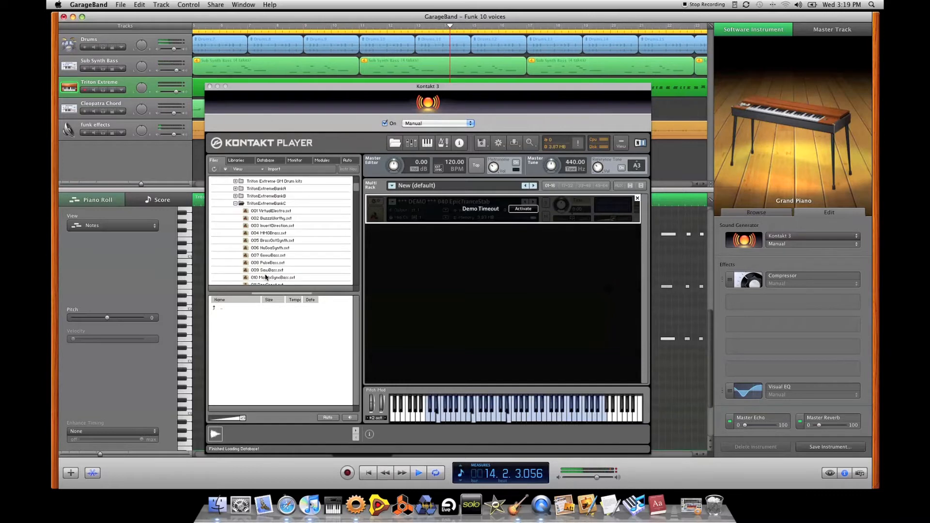
click(259, 212)
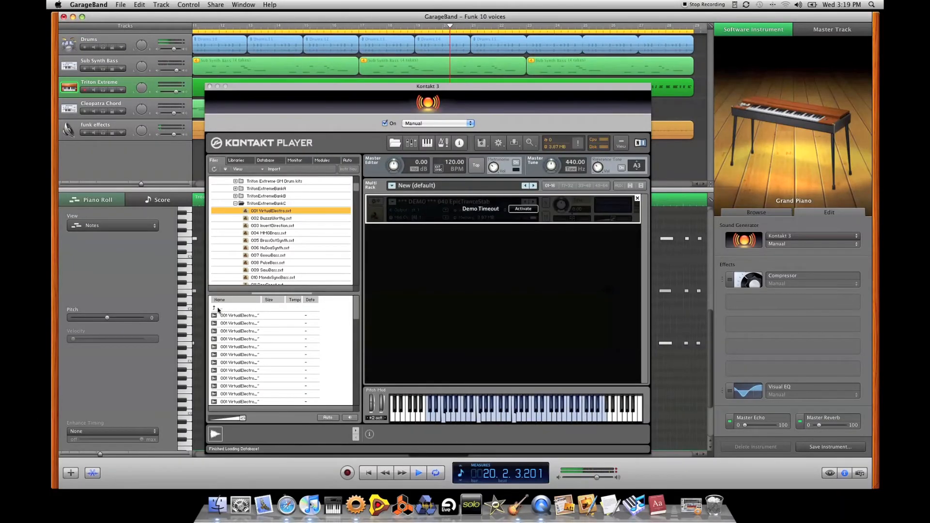
click(224, 312)
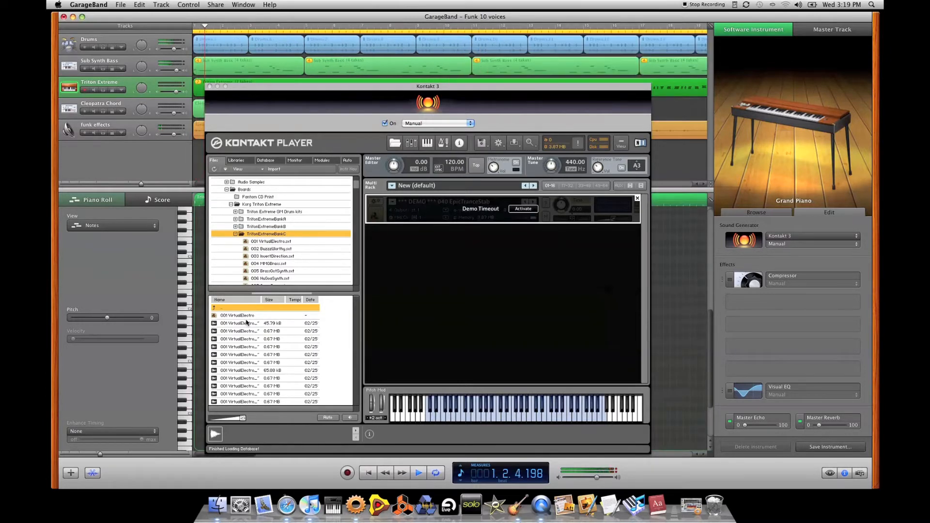
Find the 040 EpicTranceStab patch in the bank's file list and load it into the multi rack.
scroll(247, 322, down, 5)
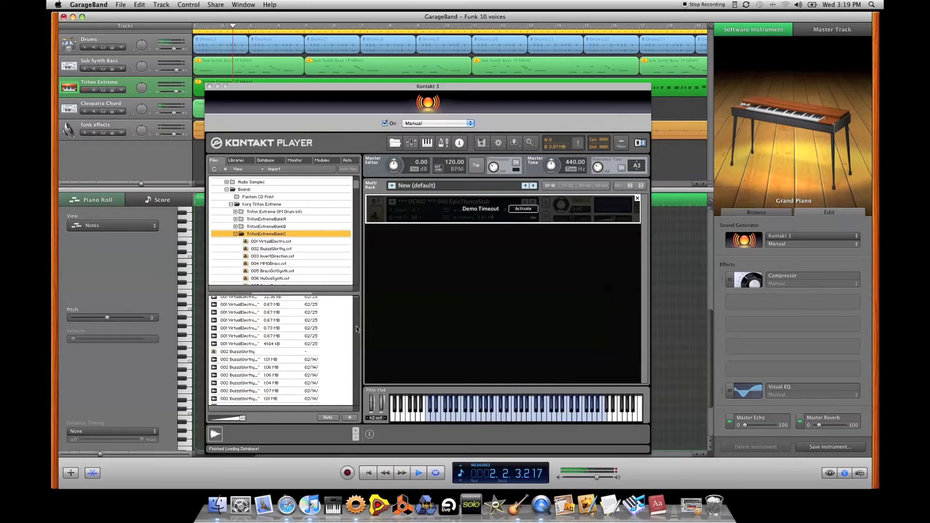
scroll(291, 339, down, 15)
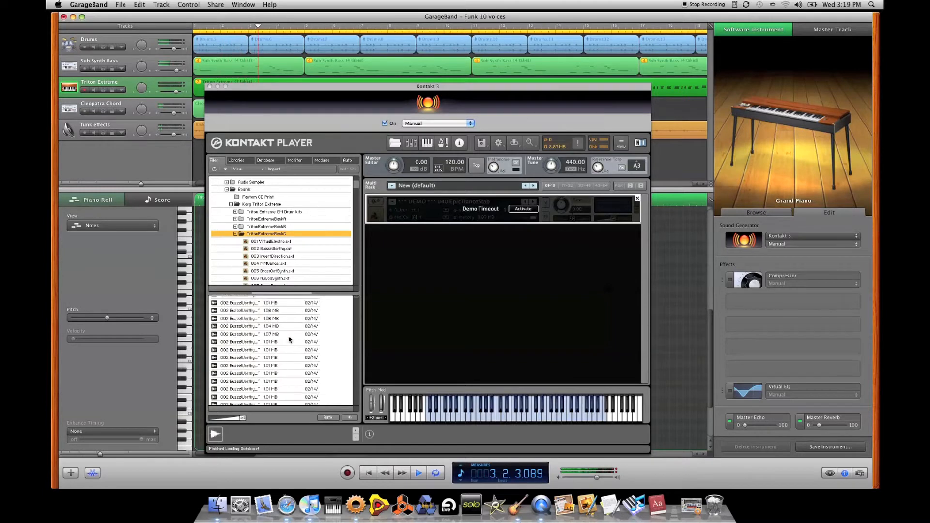
scroll(288, 341, down, 20)
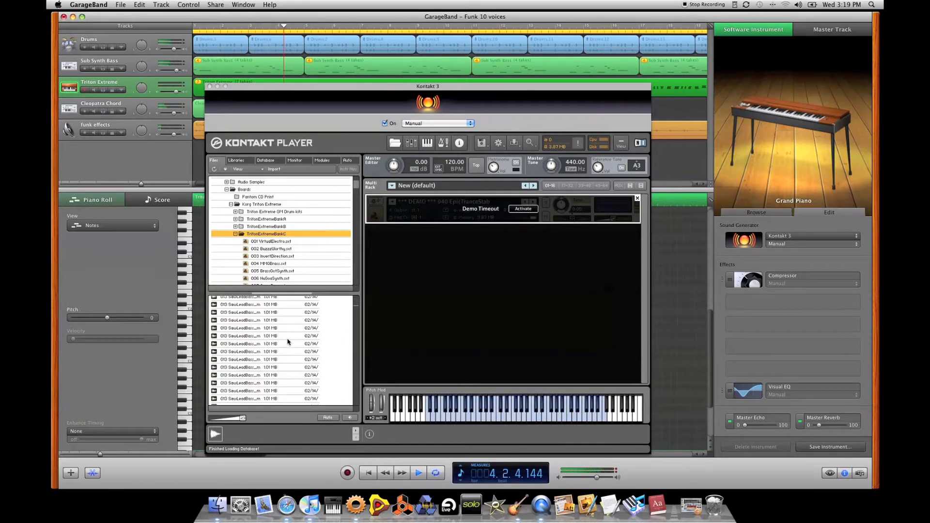
scroll(288, 342, down, 20)
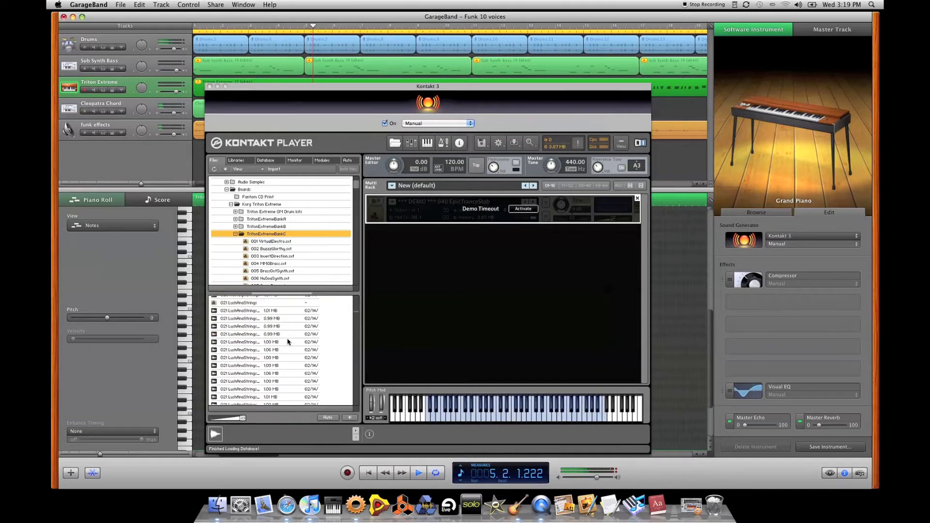
scroll(287, 342, down, 20)
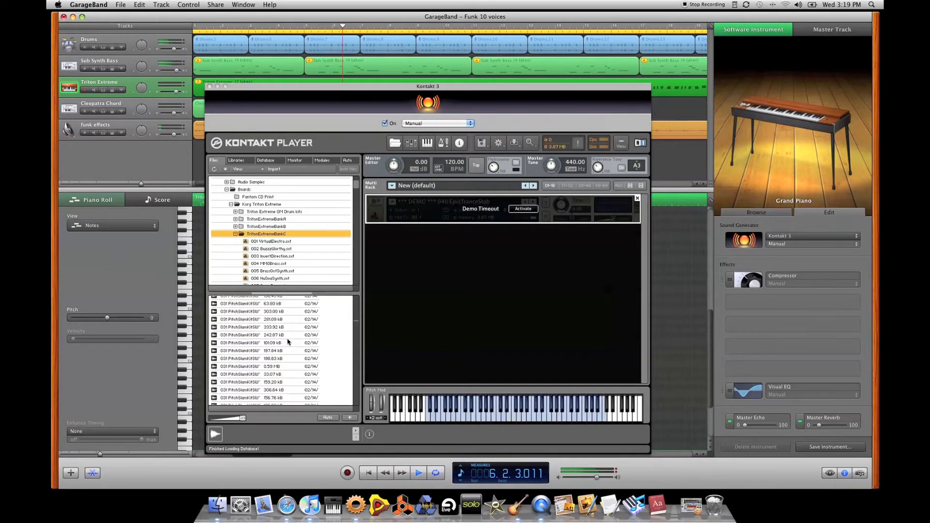
scroll(288, 341, down, 20)
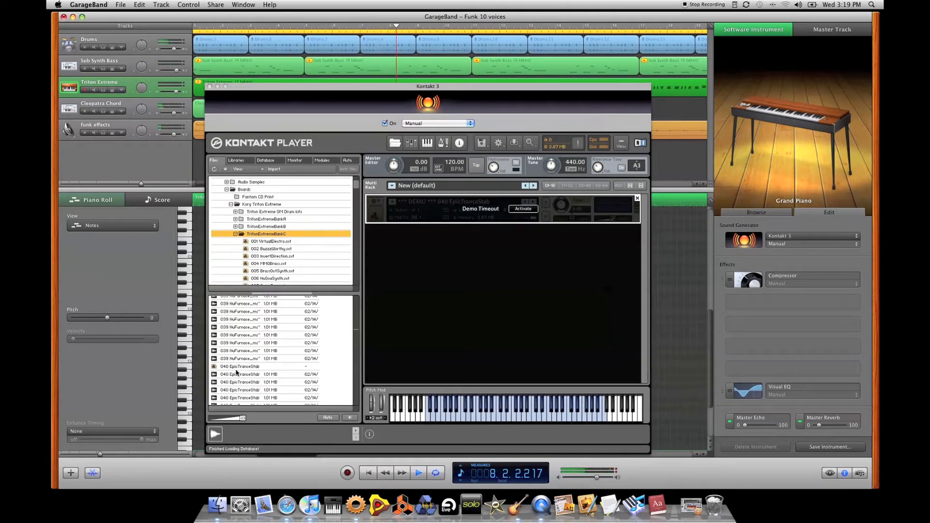
click(221, 367)
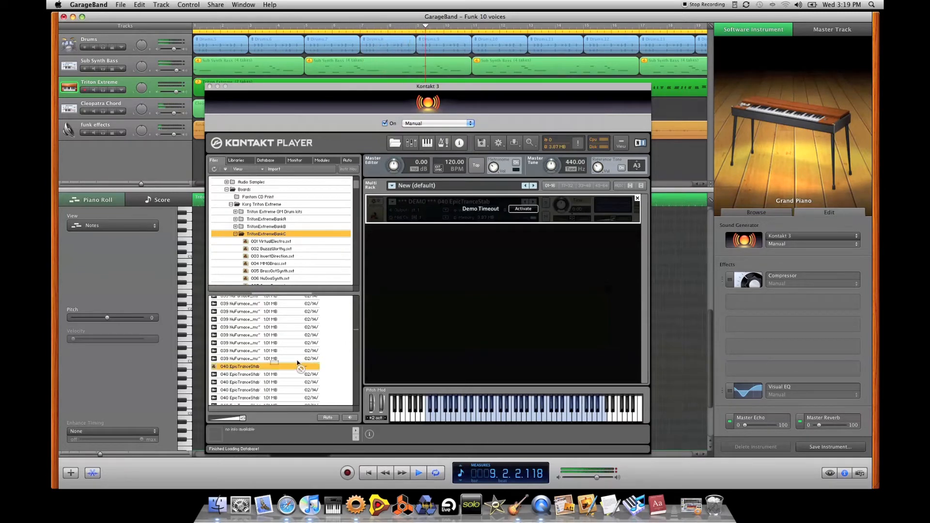
drag(429, 308, 467, 270)
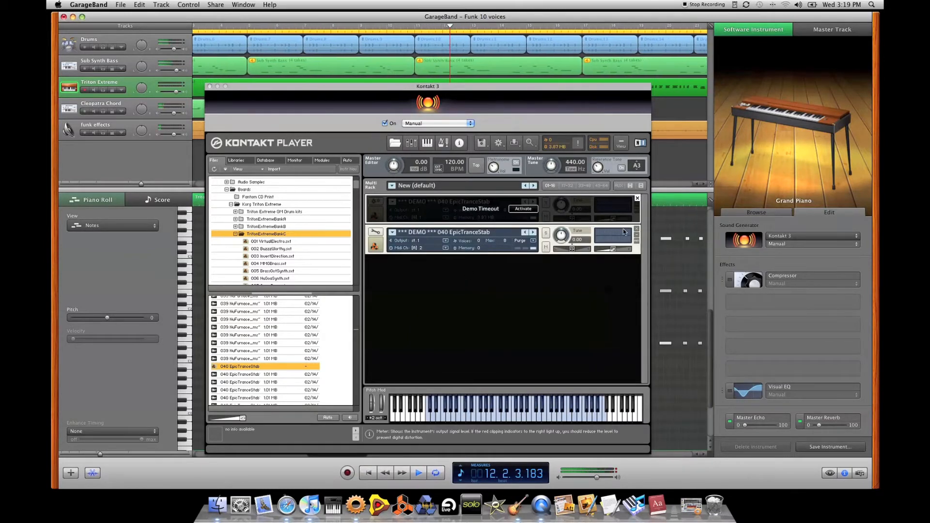
Remove both EpicTranceStab instruments from the rack and load a fresh copy of 040 EpicTranceStab.
click(636, 229)
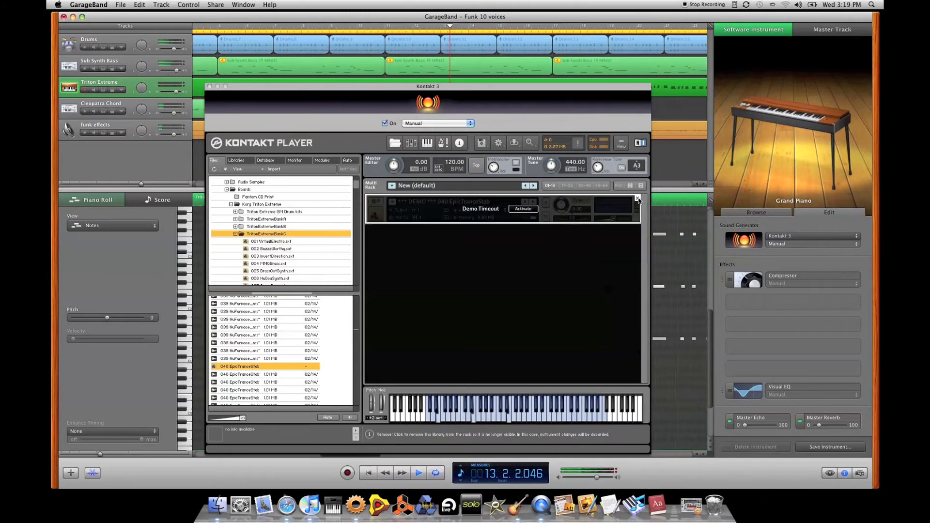
click(637, 198)
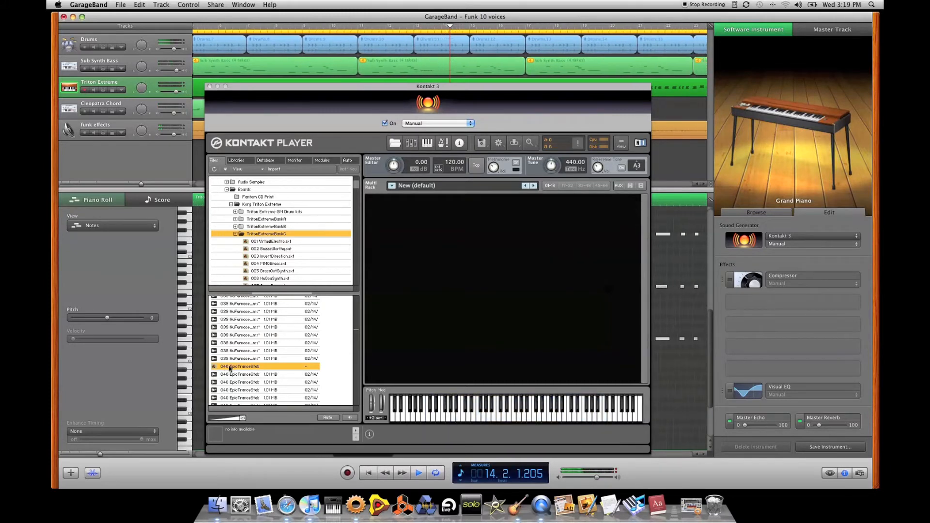
drag(413, 334, 442, 262)
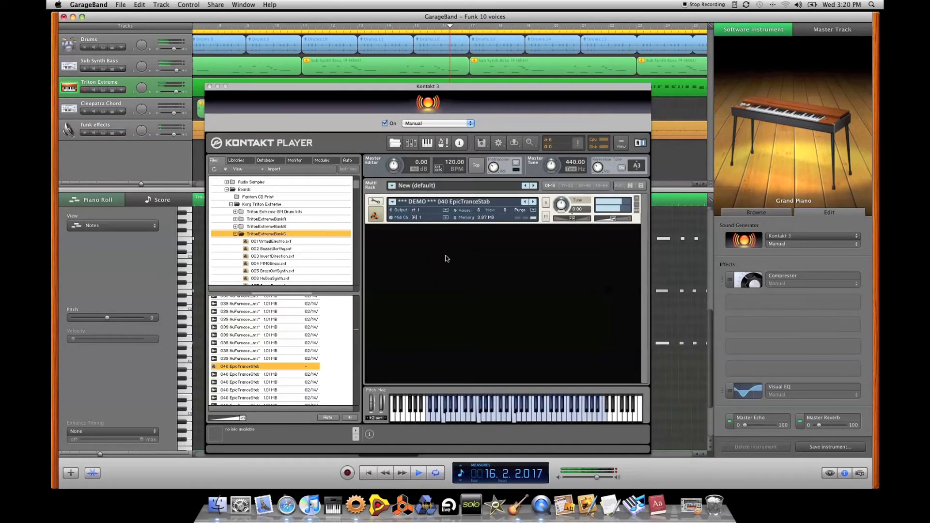
Shrink Kontakt to its compact view, place its window over the piano roll below the tracks, and stop playback.
drag(427, 86, 426, 168)
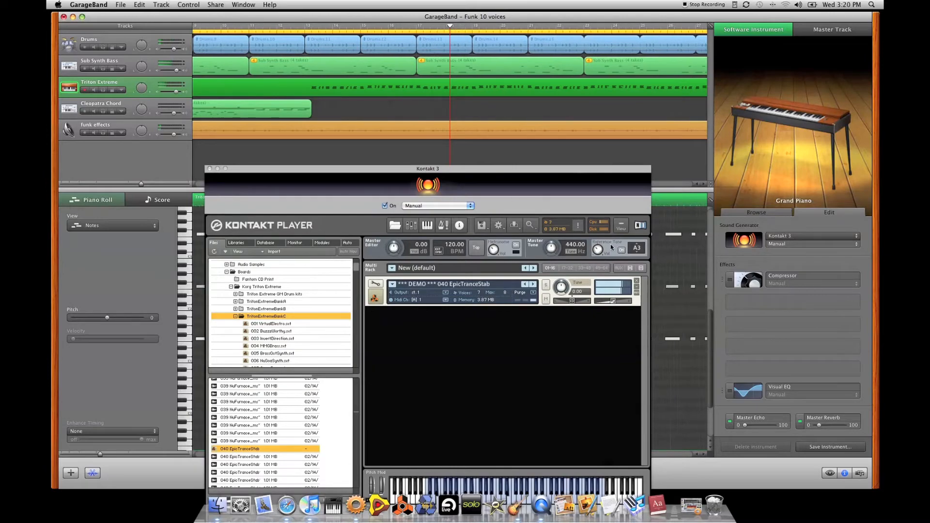
click(622, 227)
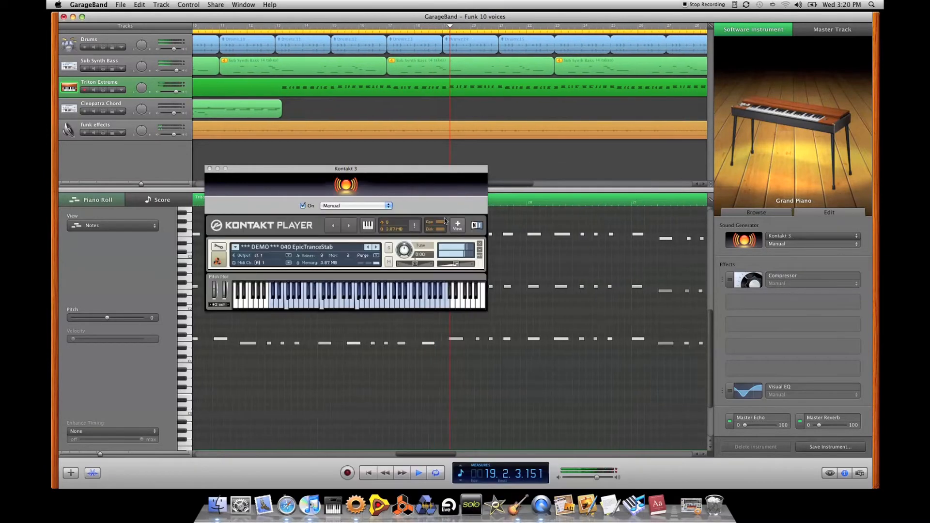
drag(381, 178, 469, 255)
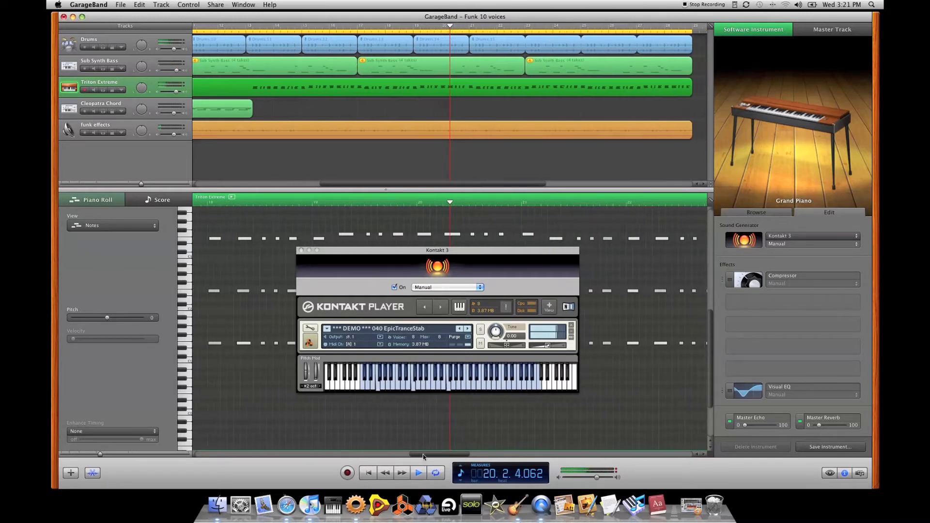
key(space)
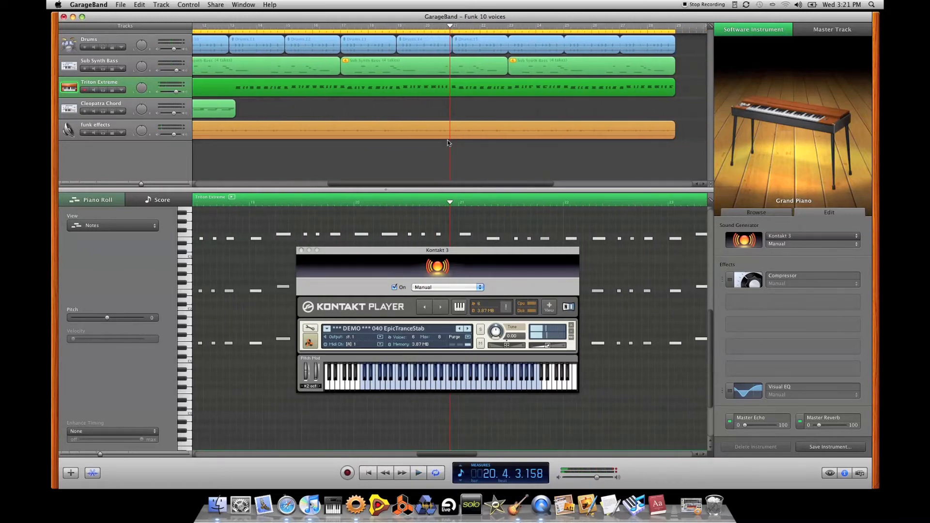
Mute the Drums, Sub Synth Bass, Cleopatra Chord and funk effects tracks, leaving only Triton Extreme audible.
scroll(445, 138, right, 8)
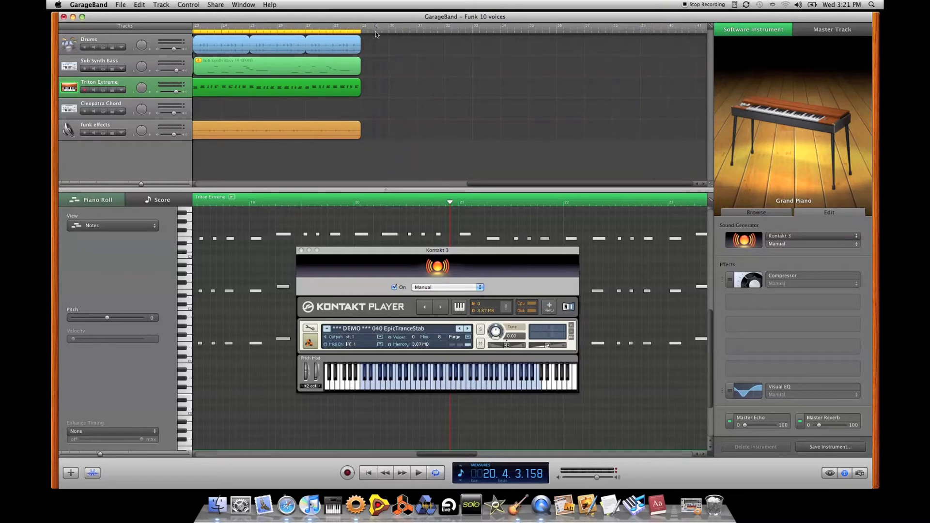
scroll(331, 66, left, 15)
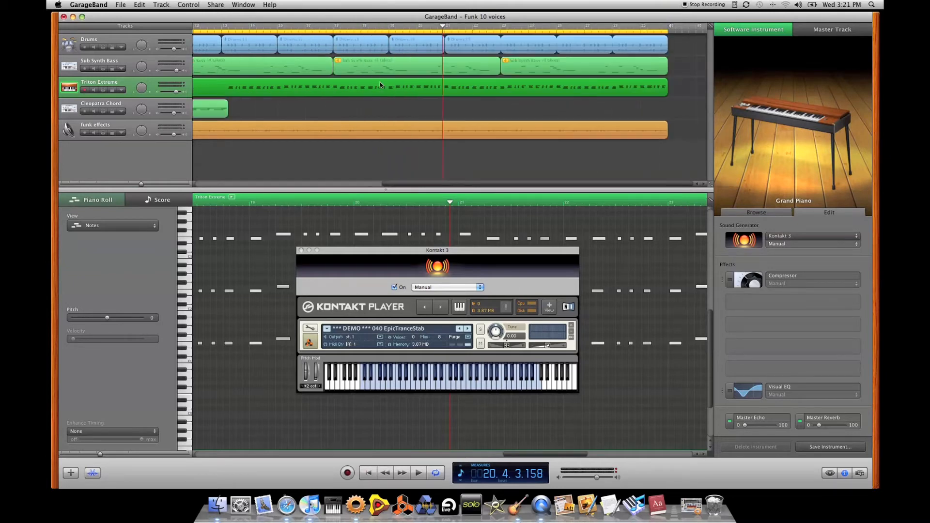
click(95, 48)
click(95, 69)
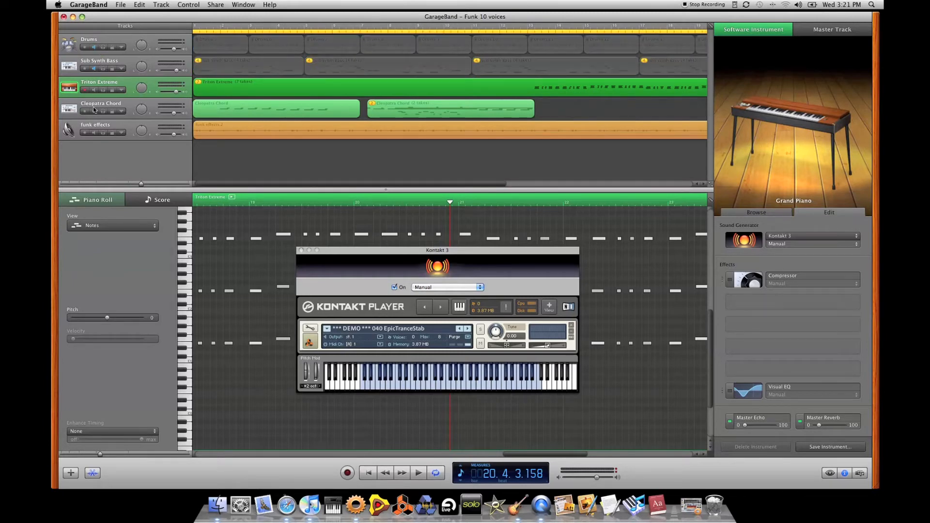
click(95, 112)
click(94, 133)
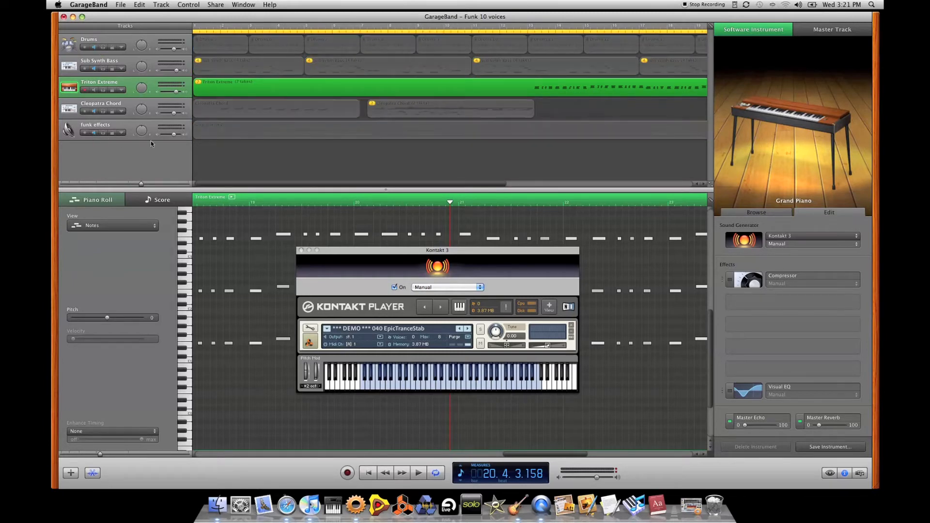
Share the song with only Triton Extreme audible to iTunes.
click(215, 4)
click(224, 17)
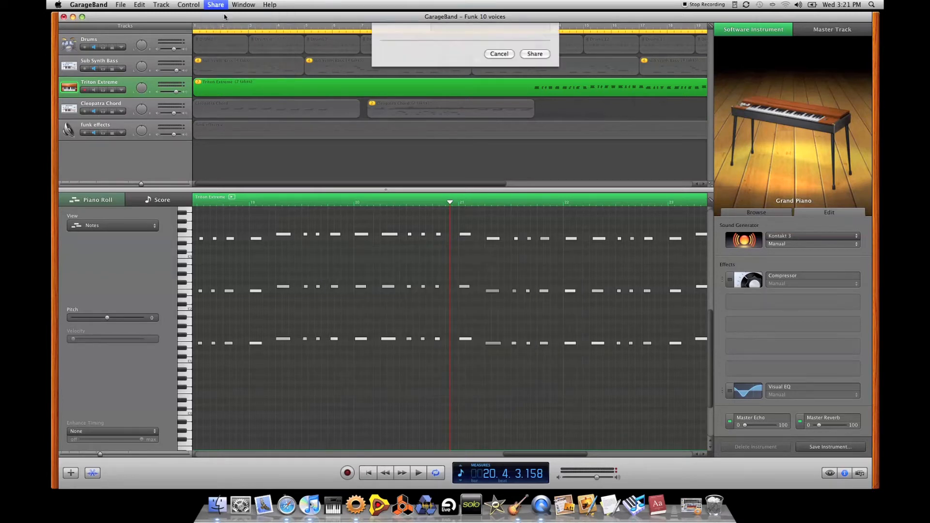
click(520, 211)
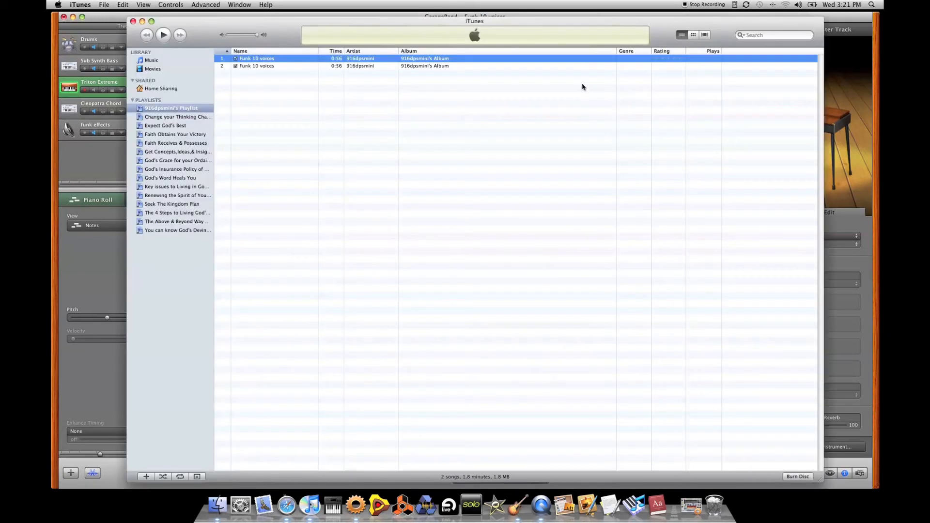
Delete the second Funk 10 voices entry from the iTunes playlist and briefly preview the remaining one.
click(257, 67)
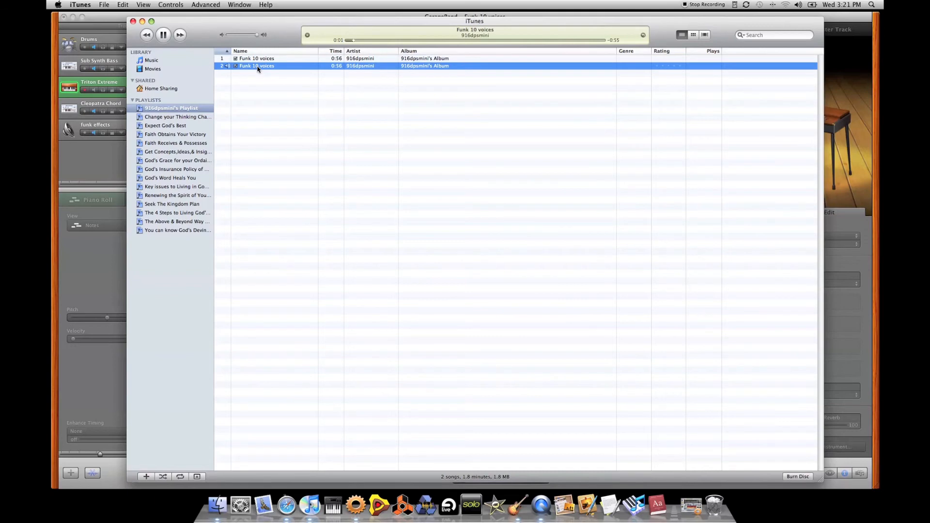
key(Delete)
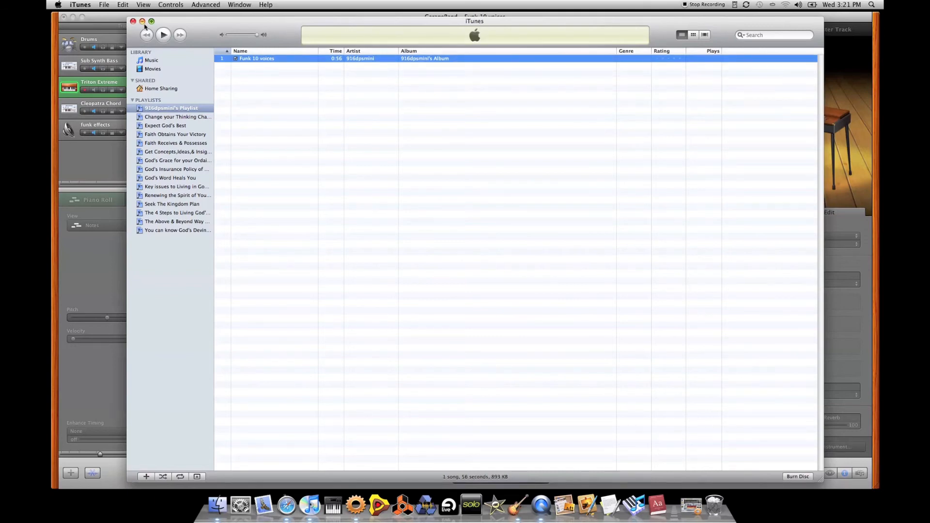
click(162, 36)
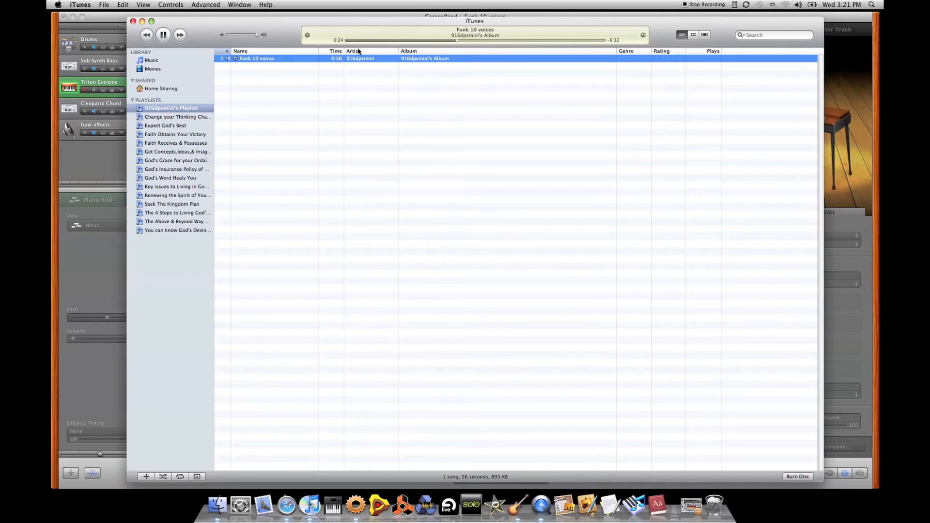
click(164, 37)
Copy Funk 10 voices from iTunes to the desktop, close iTunes, and add the file to GarageBand as a new audio track below funk effects.
drag(242, 58, 120, 508)
click(133, 21)
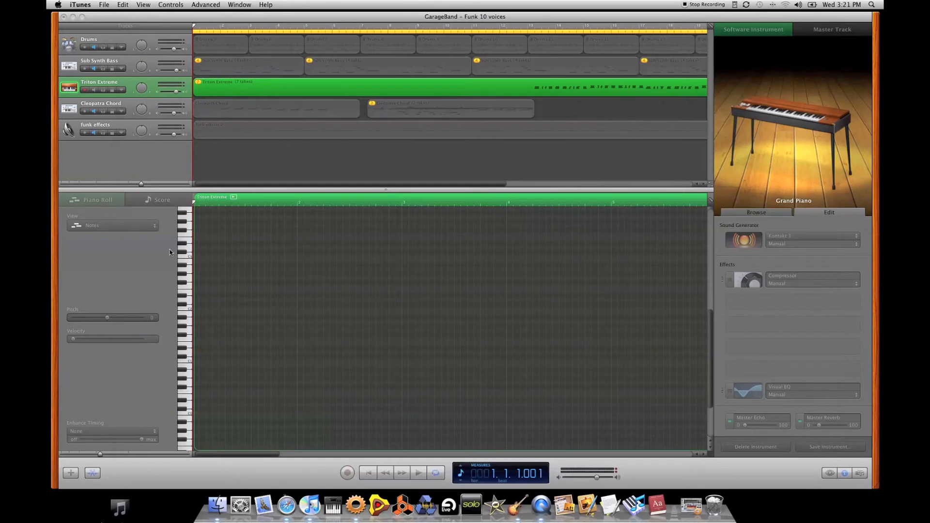
drag(230, 190, 197, 156)
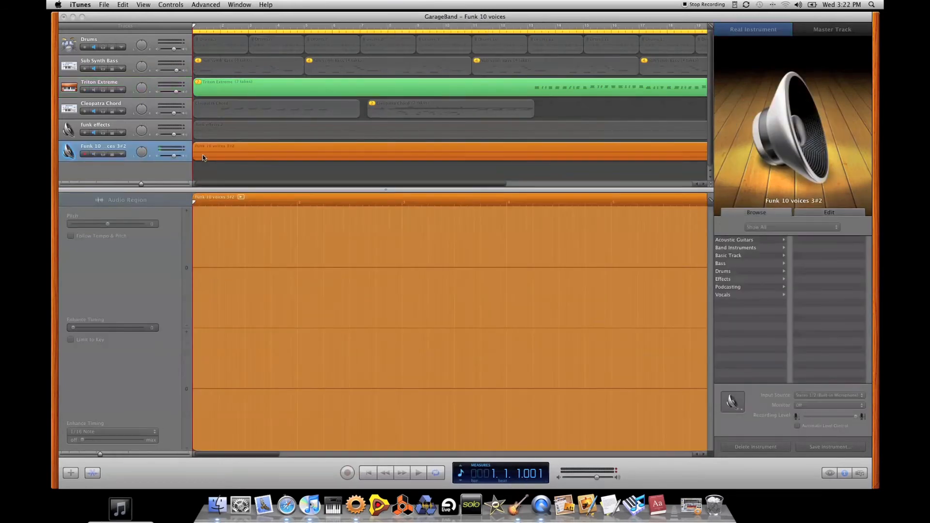
click(237, 153)
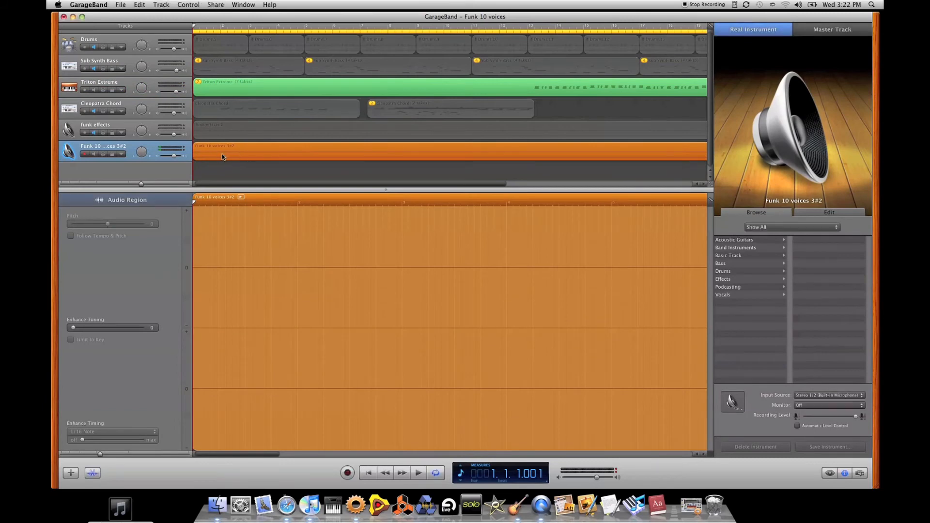
Unmute funk effects, Cleopatra Chord, Sub Synth Bass and Drums, and play the song with the Triton Extreme track muted.
click(93, 133)
click(93, 111)
click(94, 69)
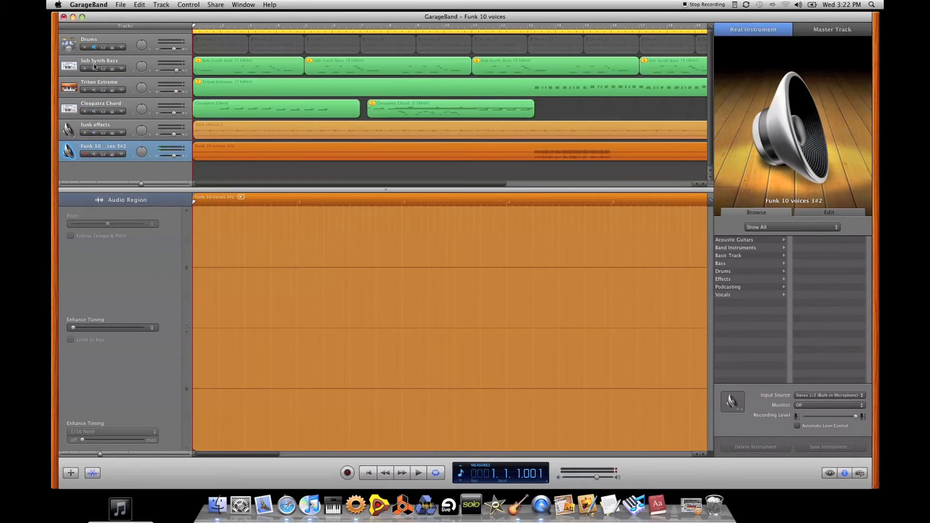
click(94, 47)
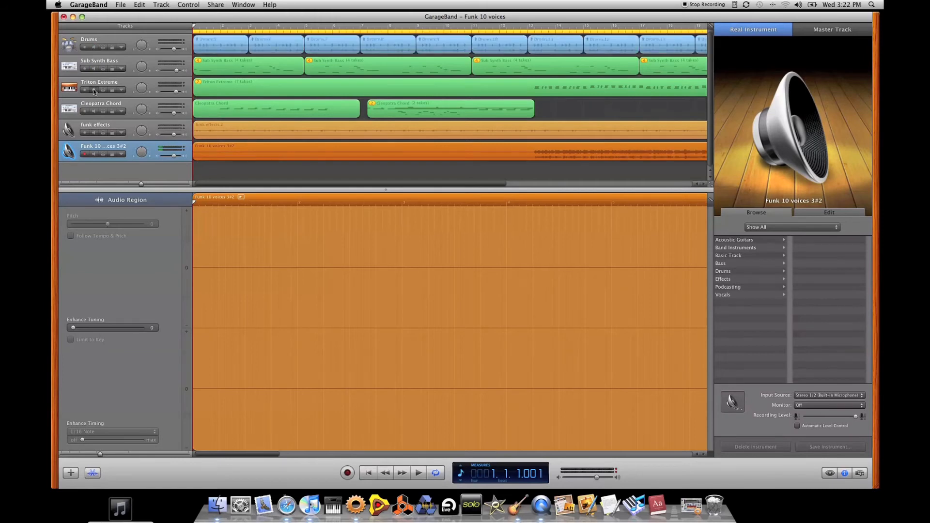
click(94, 90)
click(422, 473)
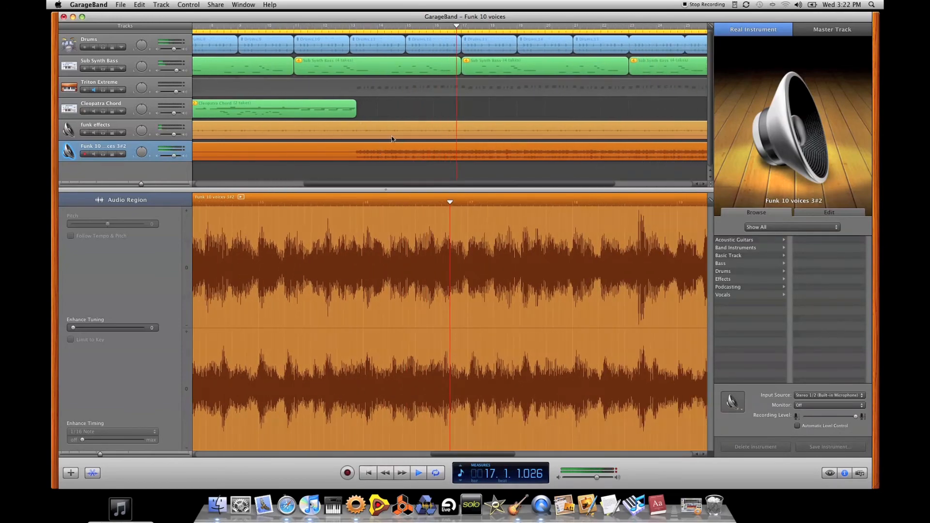
Delete the Triton Extreme software instrument track from the project.
click(130, 86)
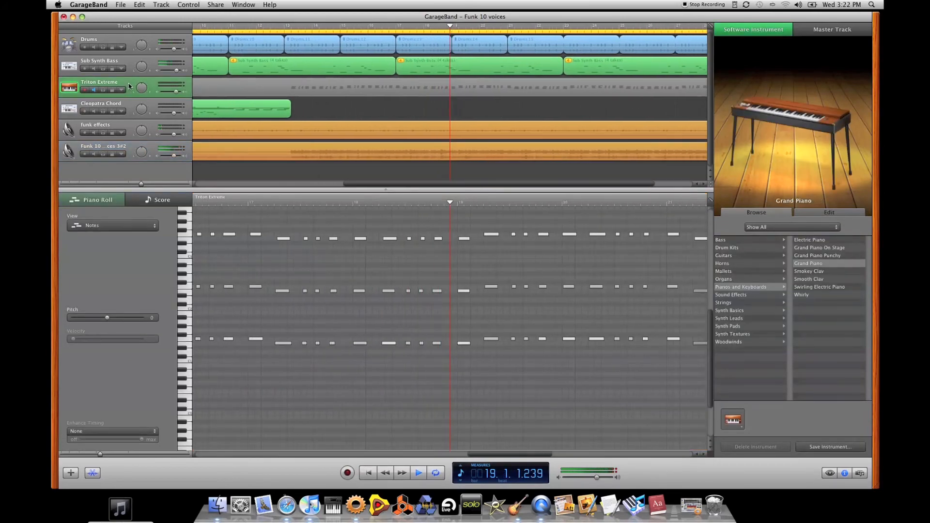
key(super+d)
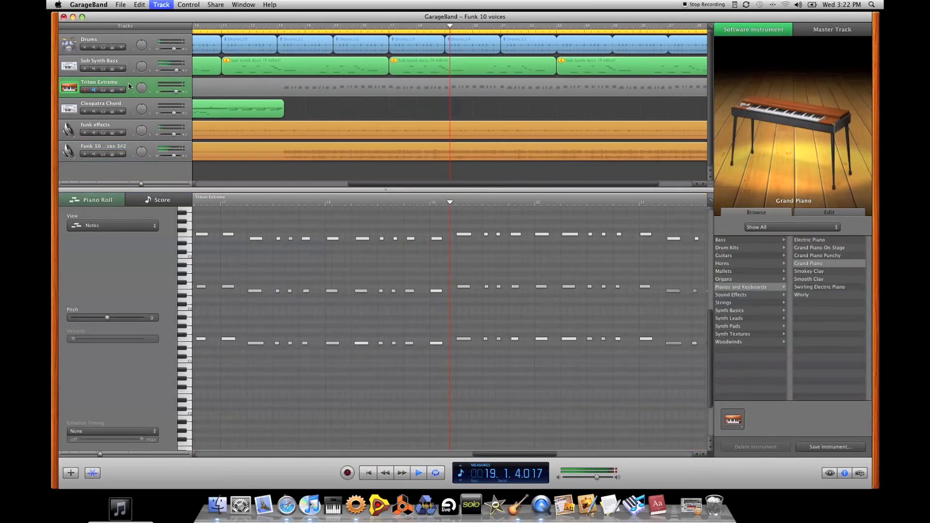
key(super+BackSpace)
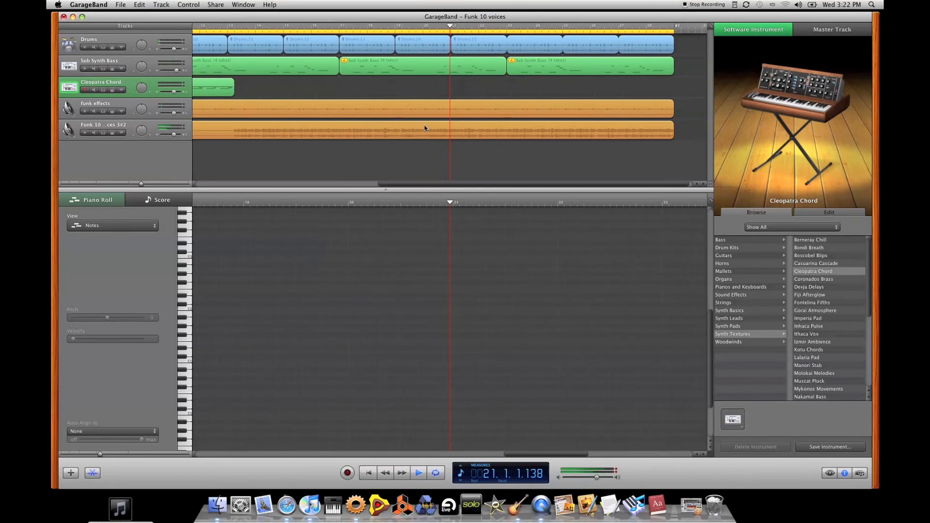